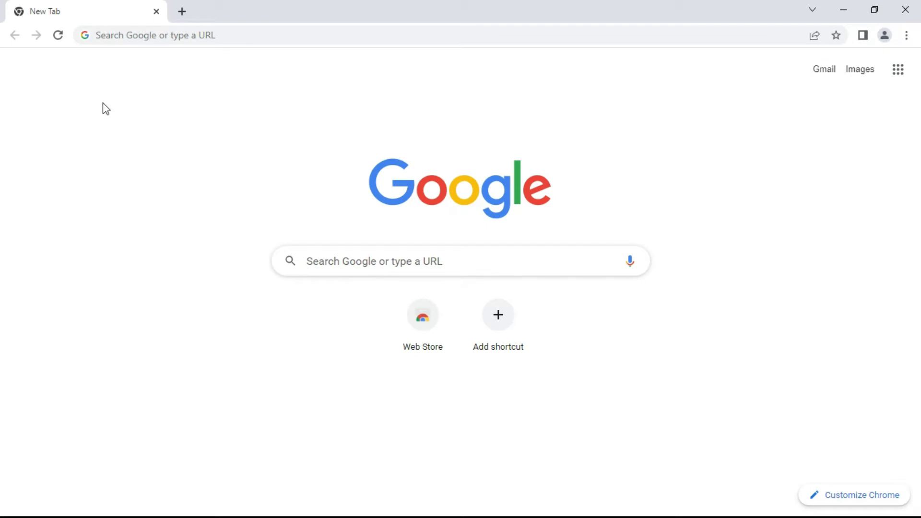
Run a Google search for 'paperpanda' from the address bar's history suggestion
left_click(358, 264)
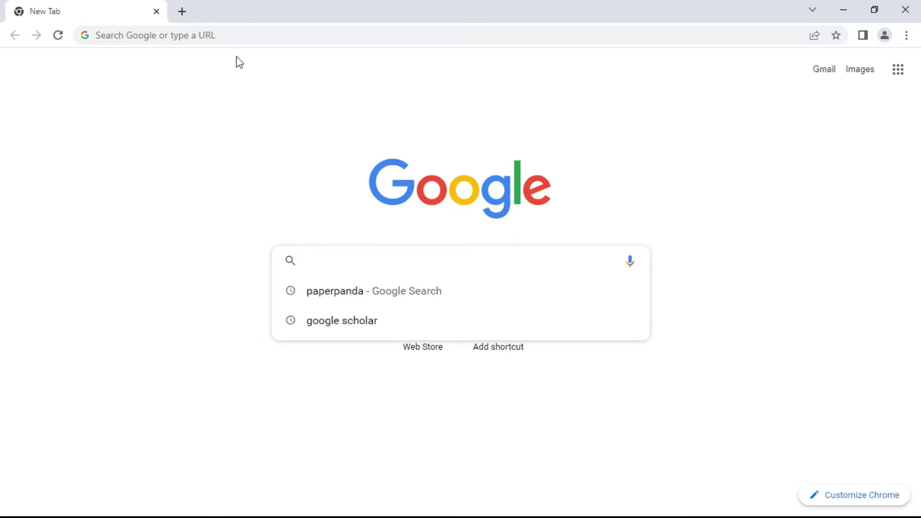
left_click(216, 36)
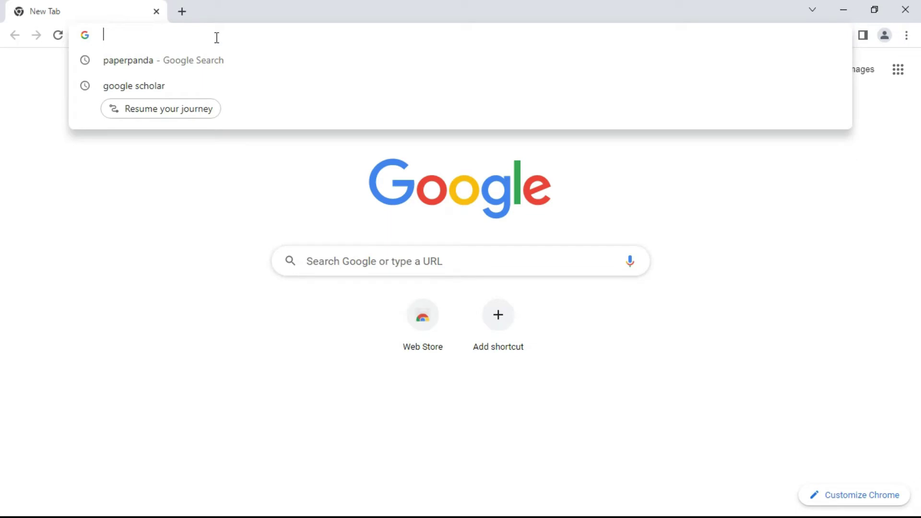
left_click(146, 60)
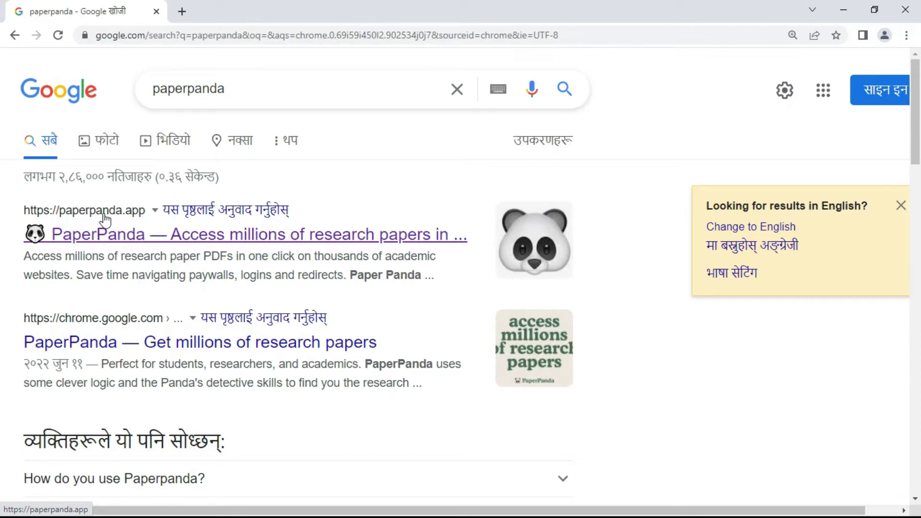
Open the paperpanda.app result and follow its 'Add to Chrome – it's free' link
left_click(127, 237)
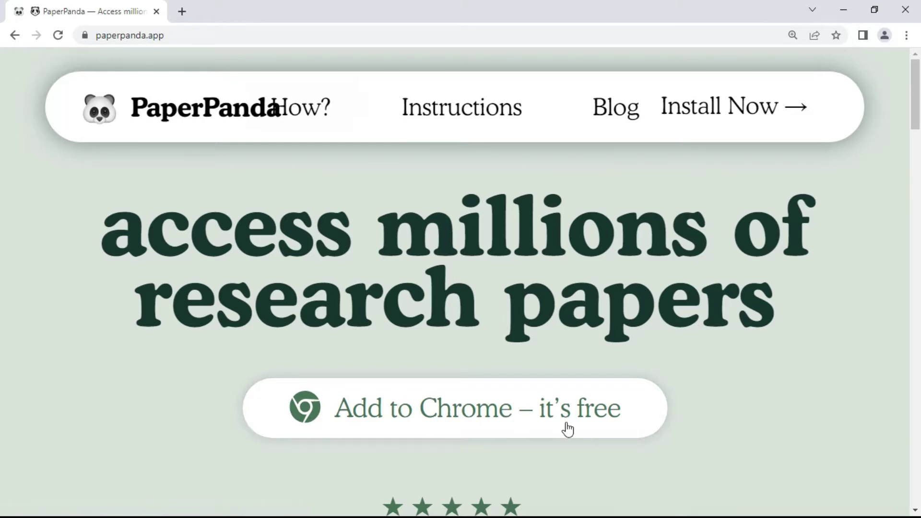
left_click(415, 418)
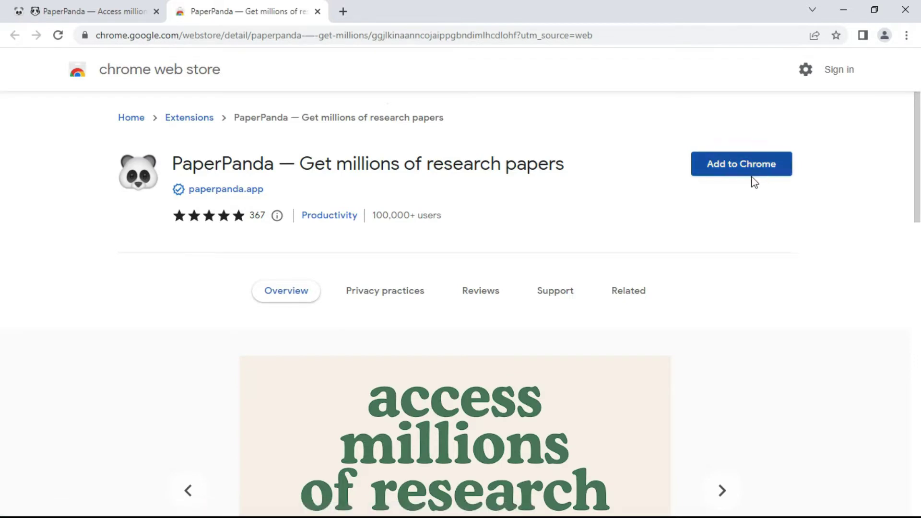
Add PaperPanda to Chrome from the Web Store and confirm with Add extension
left_click(732, 174)
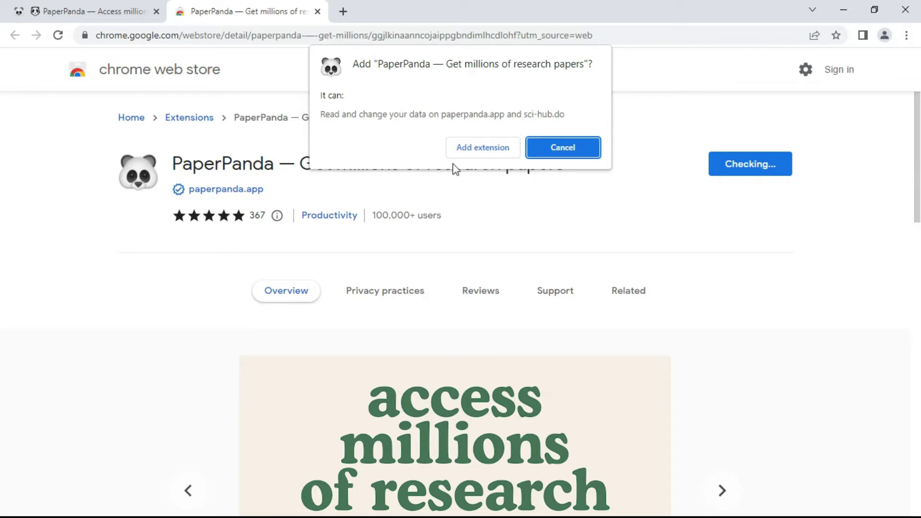
left_click(477, 153)
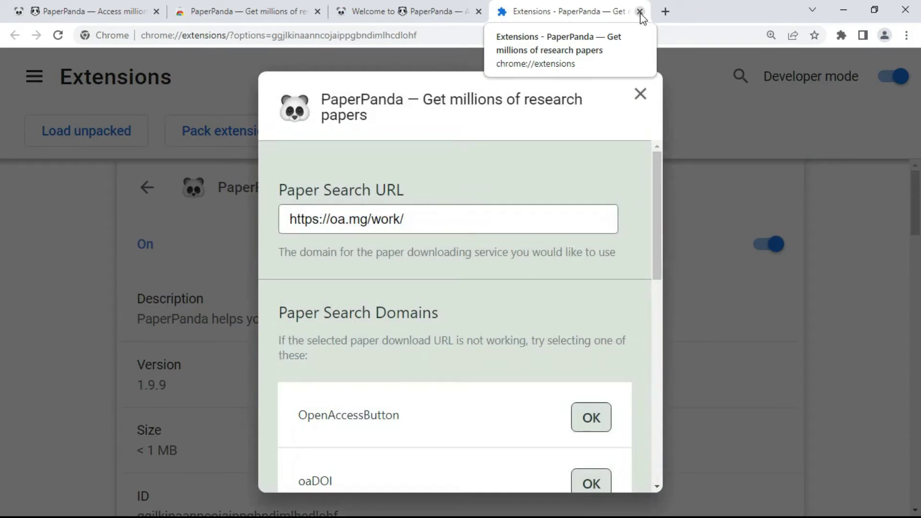
Close the options, welcome, Web Store and PaperPanda homepage tabs, keeping one new tab
left_click(640, 12)
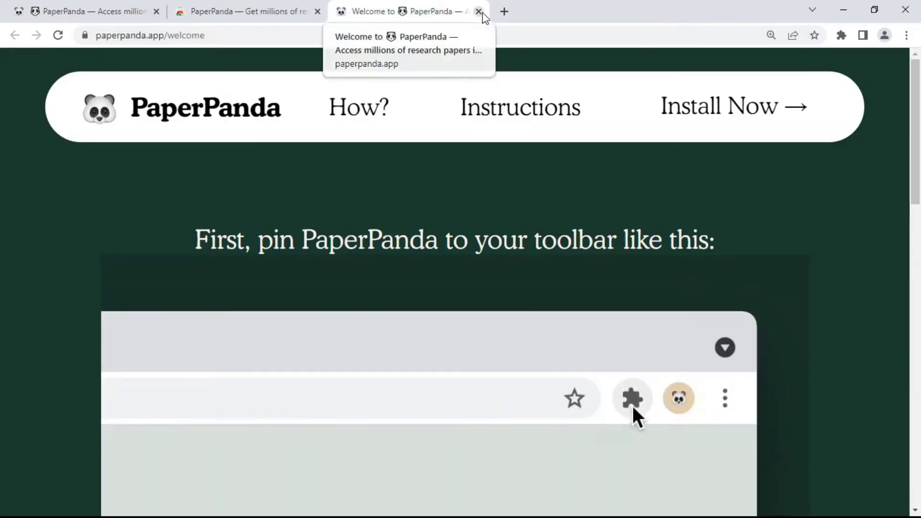
left_click(478, 11)
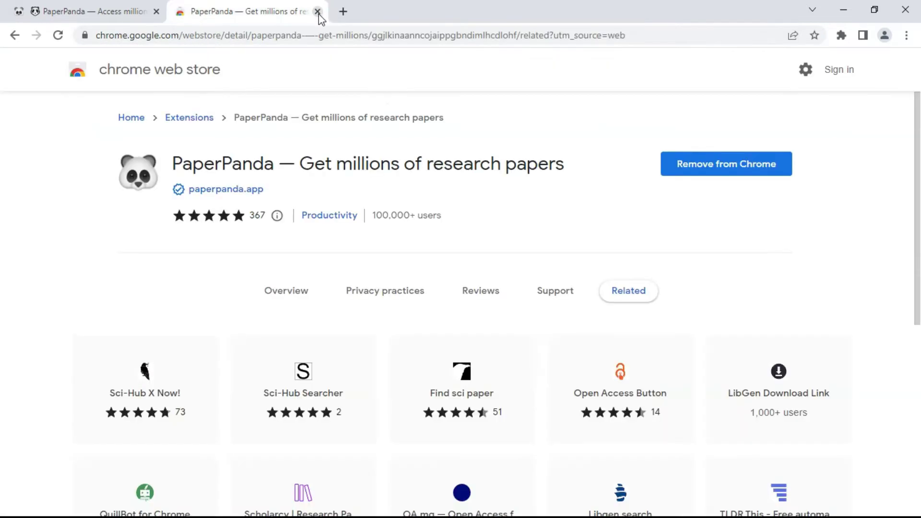
left_click(317, 12)
left_click(181, 13)
left_click(155, 12)
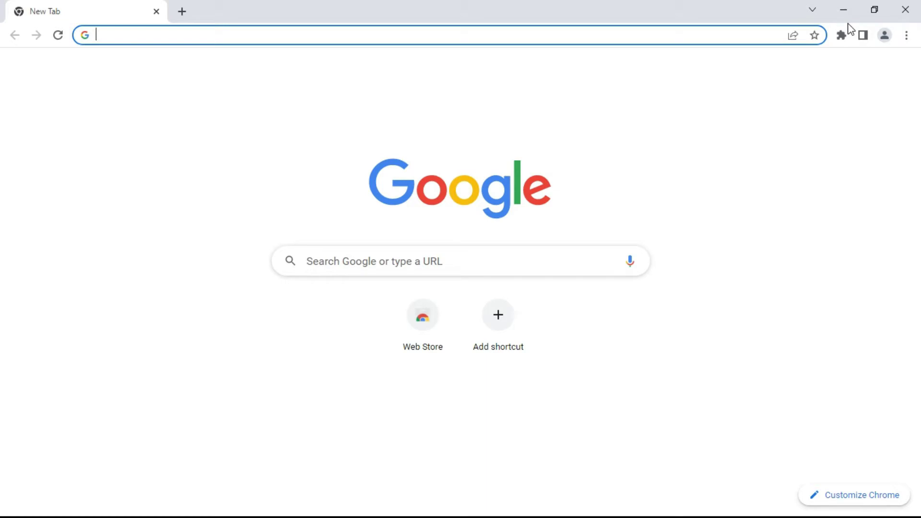
Restore the browser window to full screen and show the installed extensions list
left_click(872, 10)
left_click(793, 37)
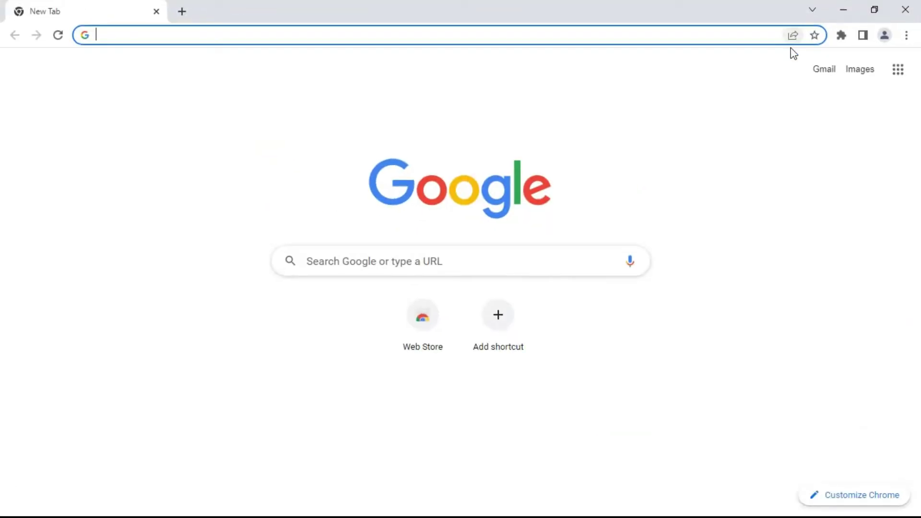
left_click(843, 41)
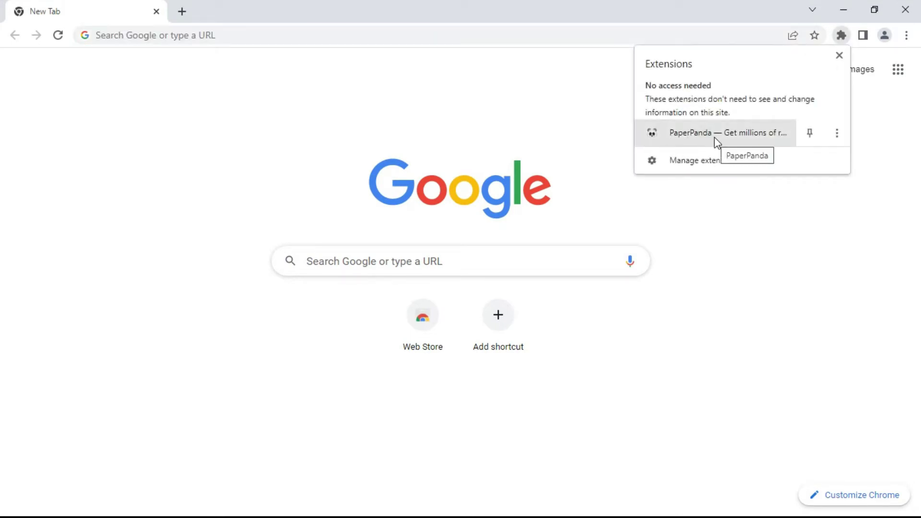
Pin PaperPanda to the toolbar, then view and close its Instructions page
left_click(810, 133)
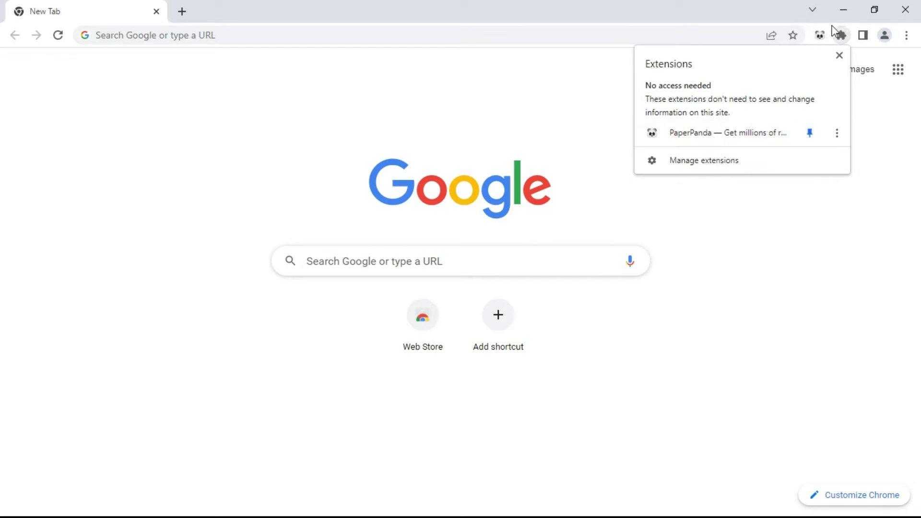
left_click(840, 56)
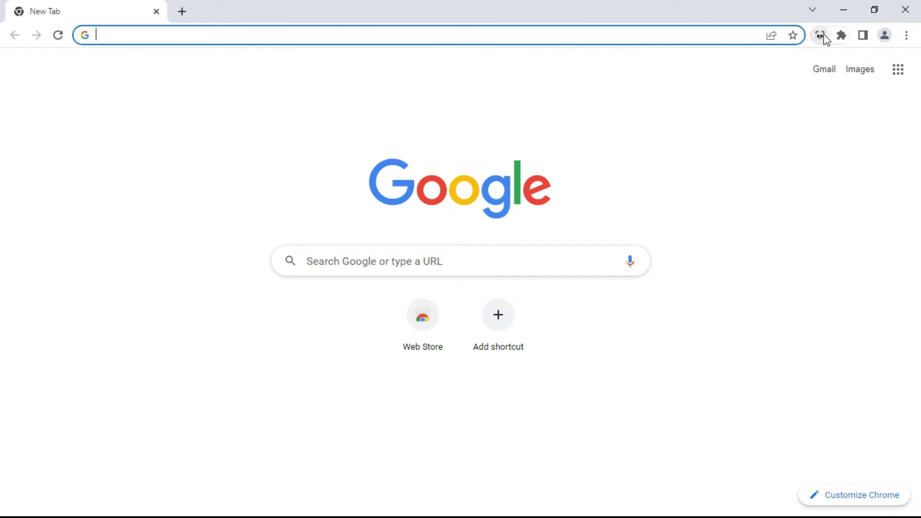
left_click(824, 37)
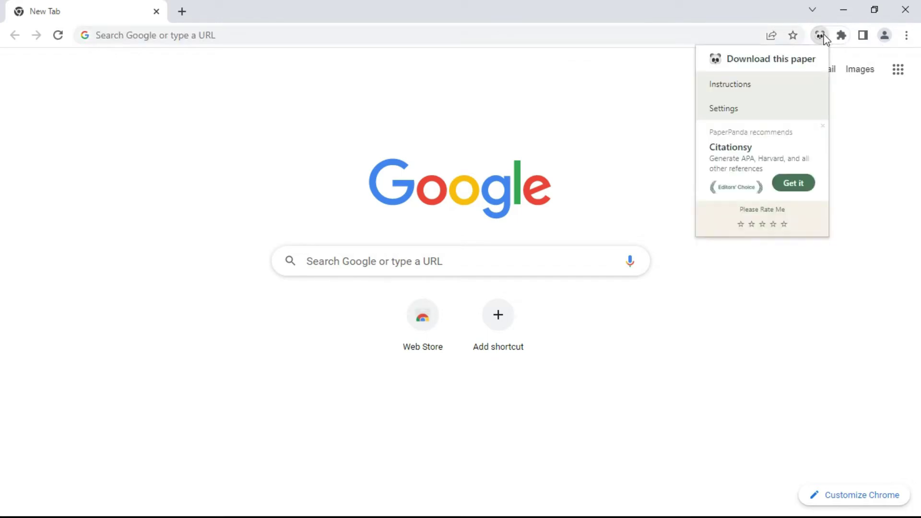
left_click(739, 88)
left_click(316, 13)
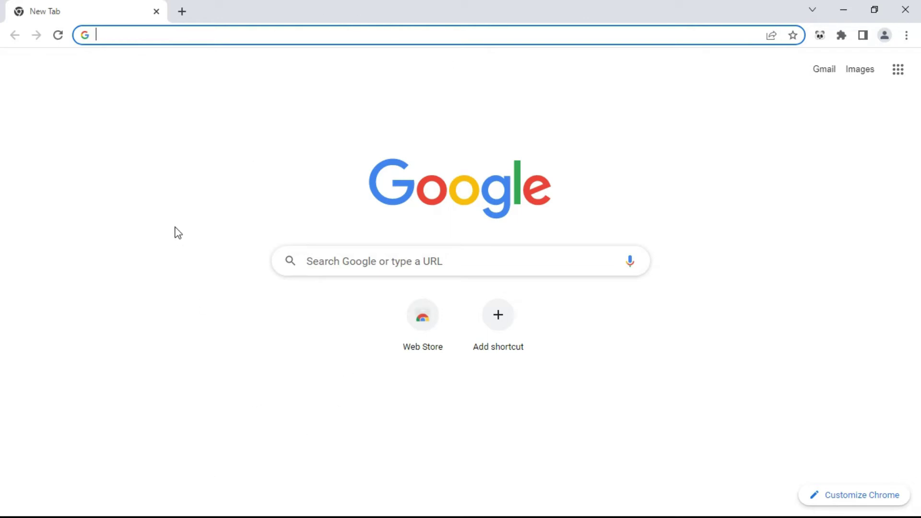
Search Google for 'google scholar' and open the Google Scholar result
left_click(142, 39)
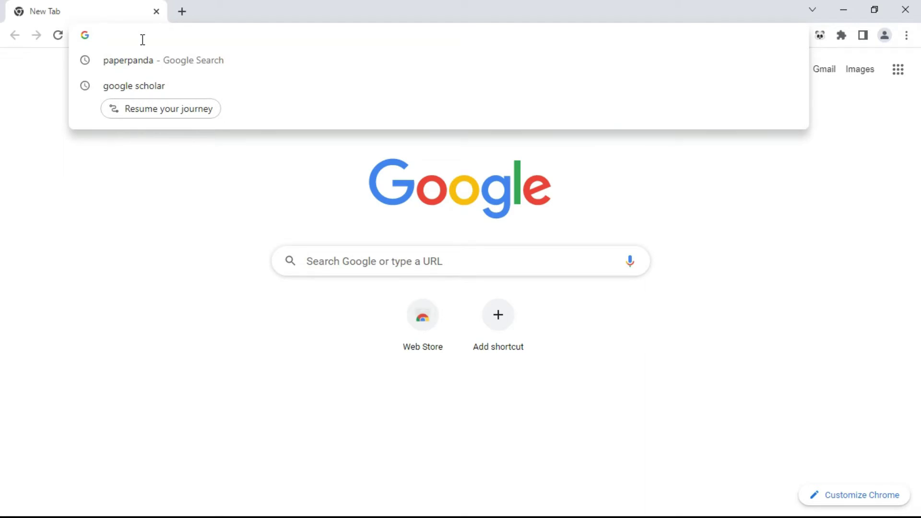
left_click(144, 87)
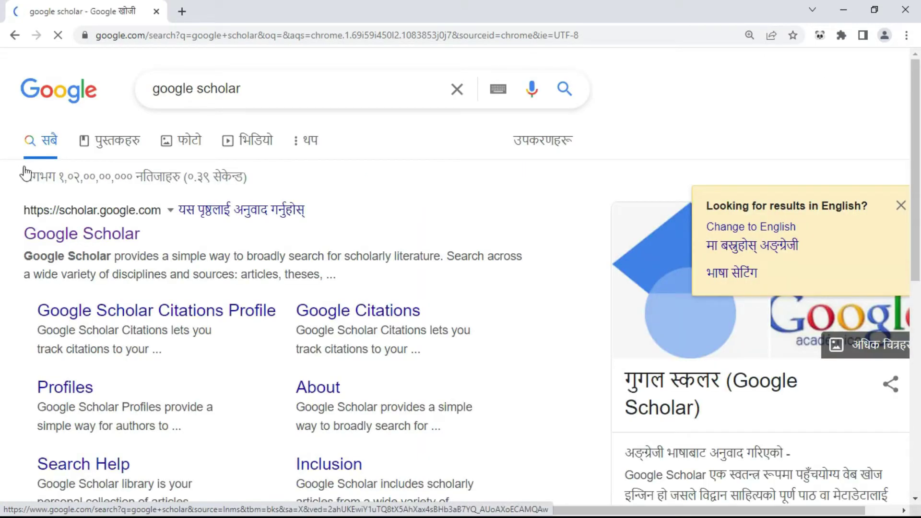
left_click(85, 238)
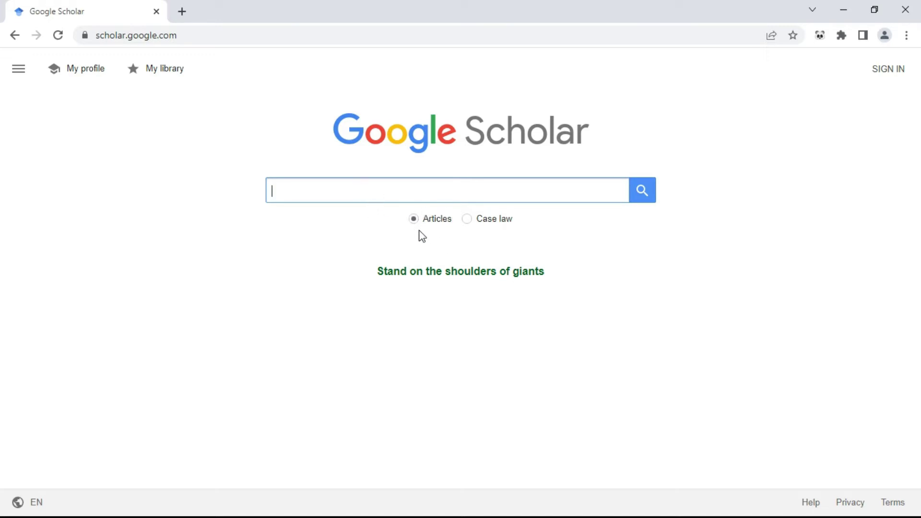
Search Scholar for 'bose einstein condensates' and open 'Spin–orbit-coupled Bose–Einstein condensates'
left_click(286, 193)
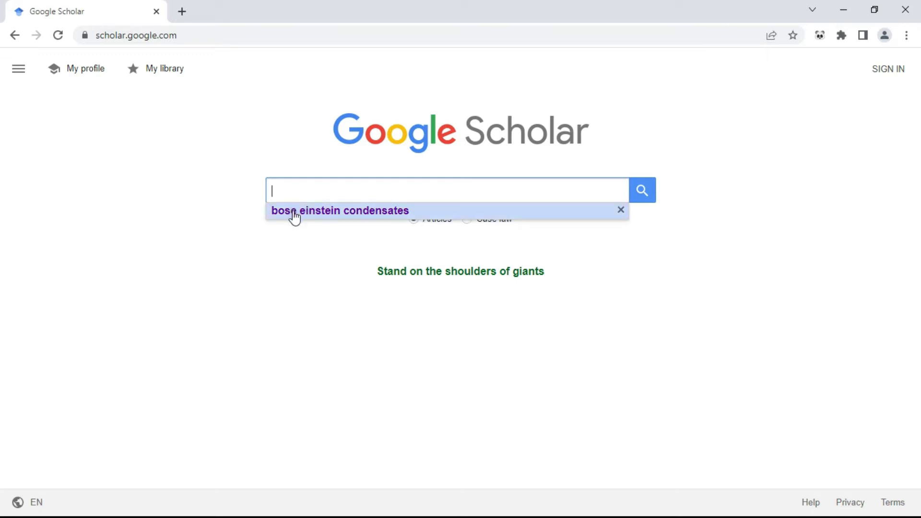
left_click(295, 215)
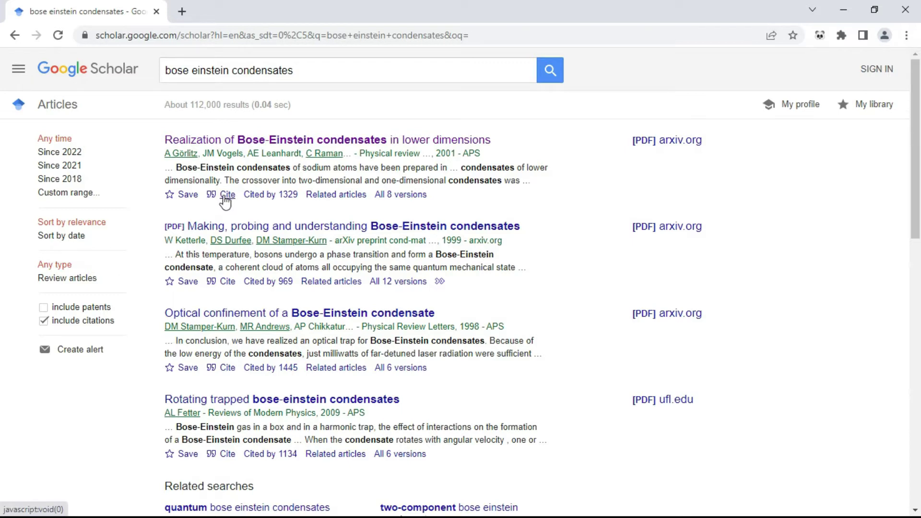
scroll(231, 254, "down", 6)
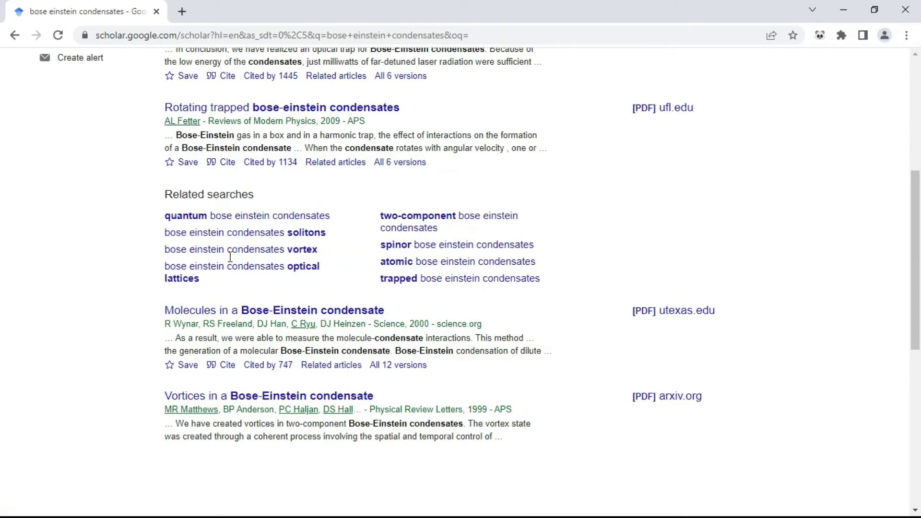
scroll(230, 257, "down", 6)
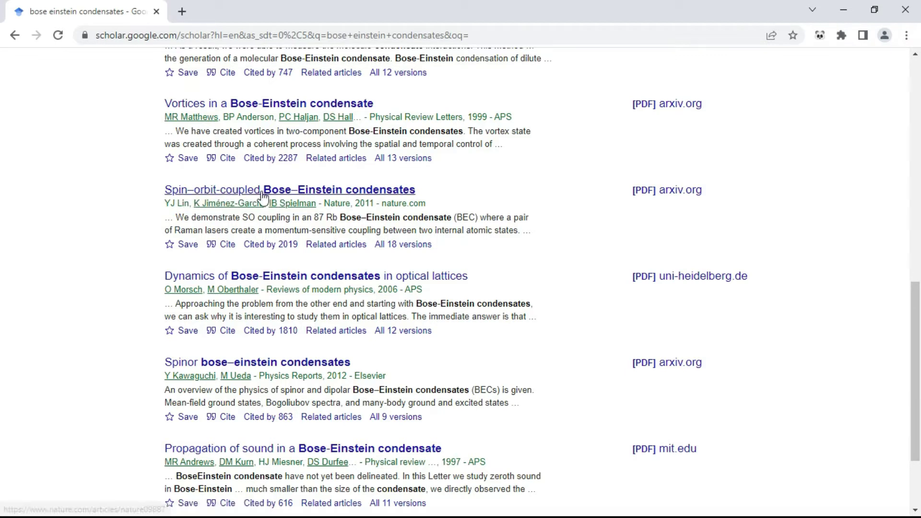
left_click(339, 191)
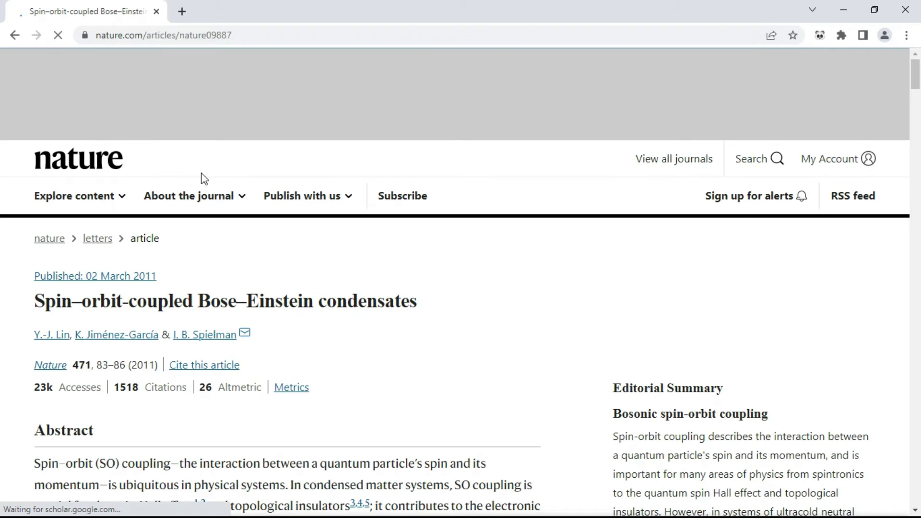
Accept all cookies on the Nature article and scroll to review its Access options
scroll(204, 178, "down", 10)
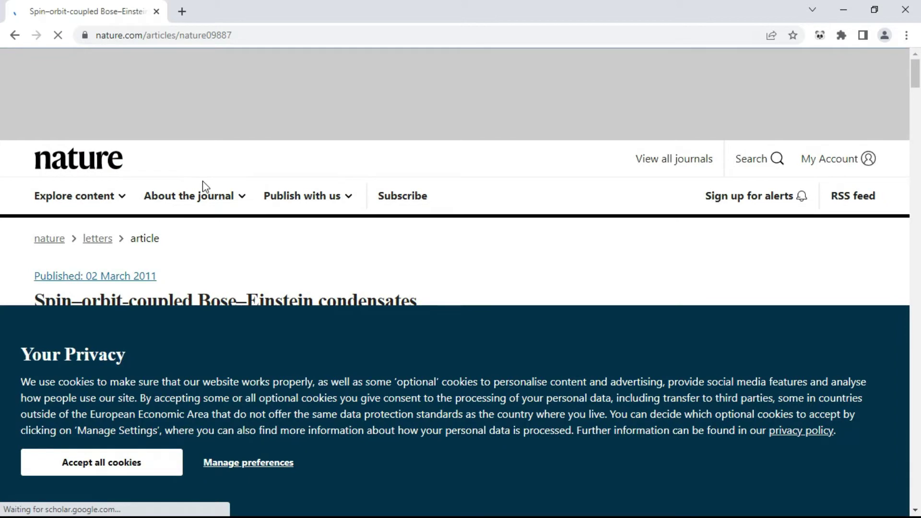
left_click(94, 464)
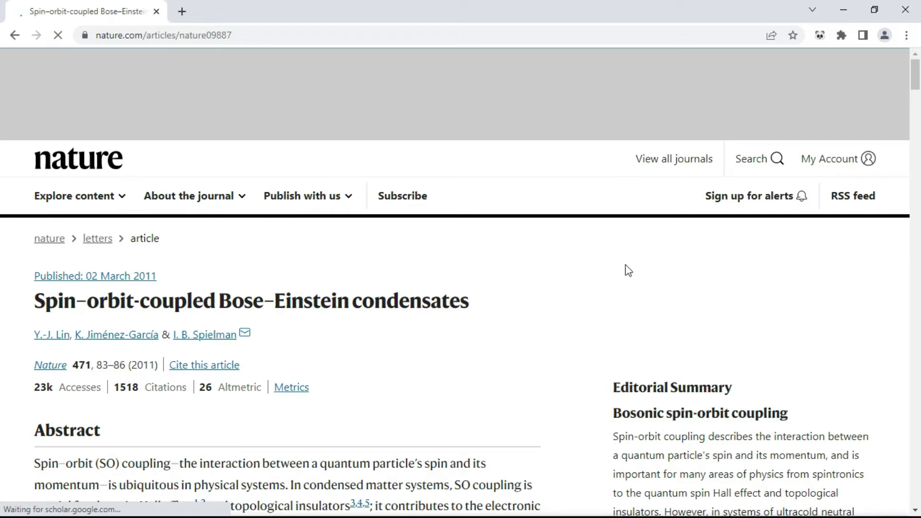
scroll(413, 200, "down", 15)
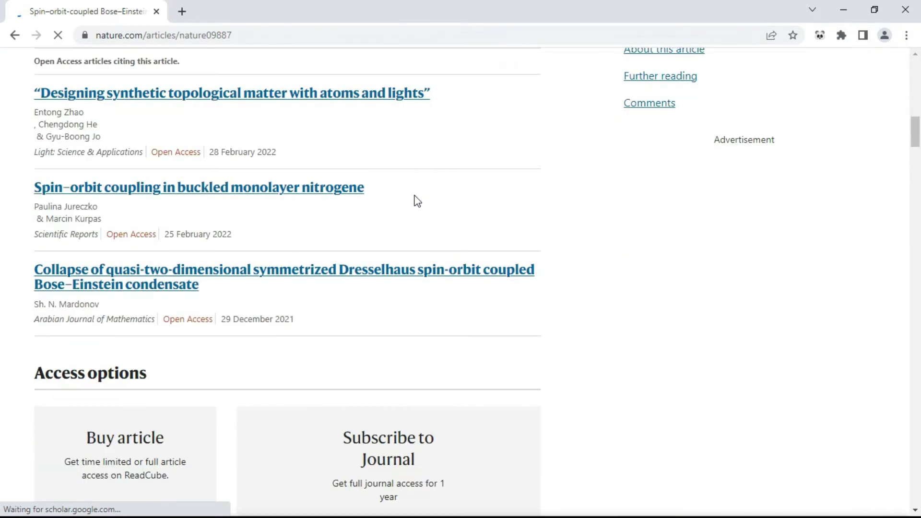
scroll(417, 201, "up", 15)
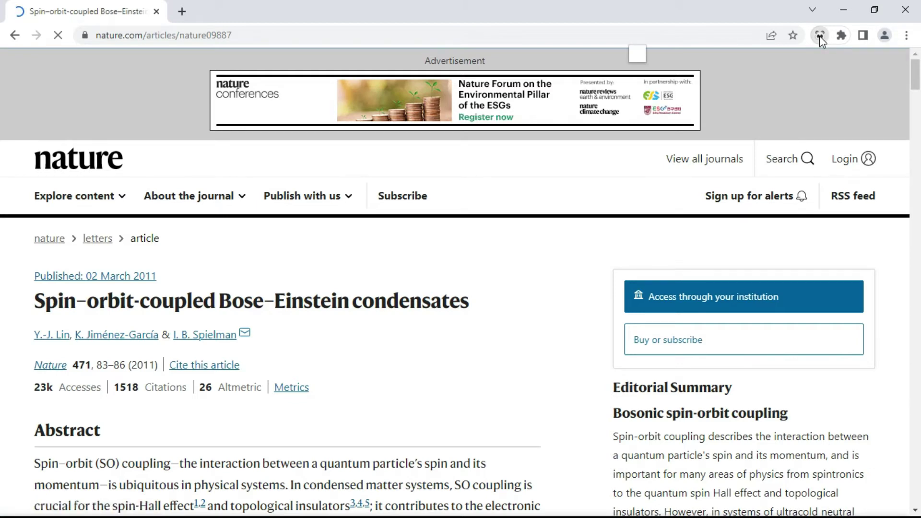
Use PaperPanda's 'Download this paper' to open oa.mg/work/10.1038/nature09887 and review its PDF links
left_click(819, 35)
left_click(771, 58)
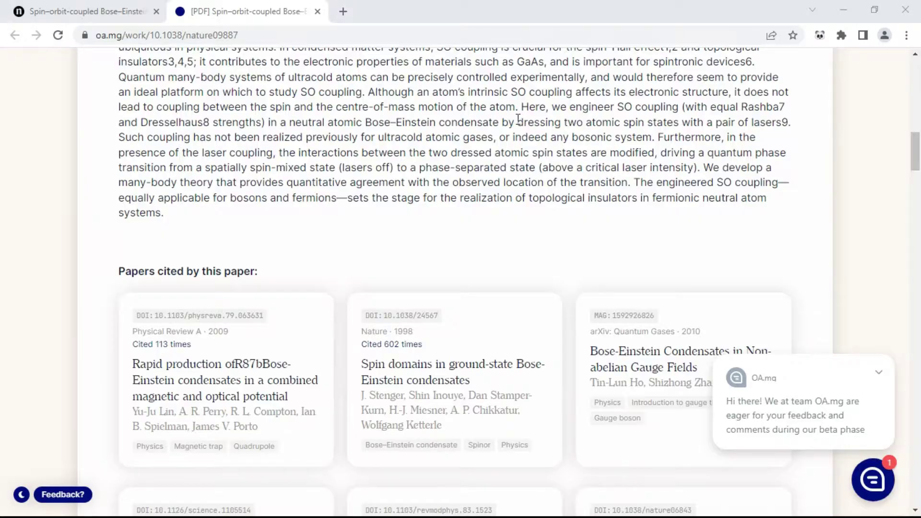
scroll(516, 120, "up", 15)
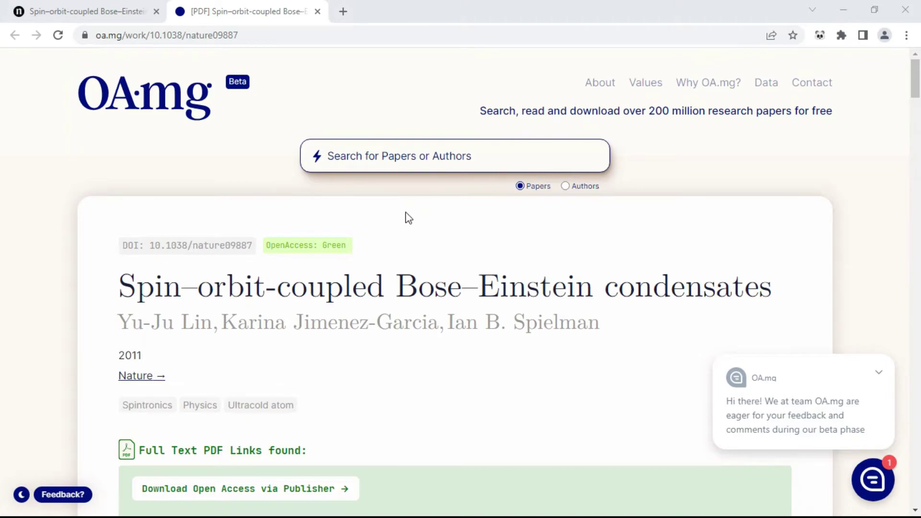
scroll(406, 214, "down", 5)
scroll(405, 217, "down", 5)
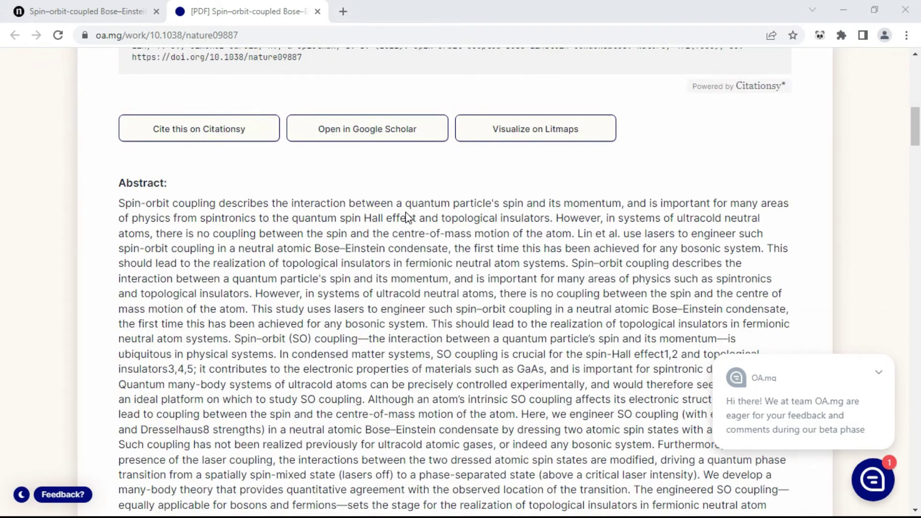
scroll(406, 217, "up", 10)
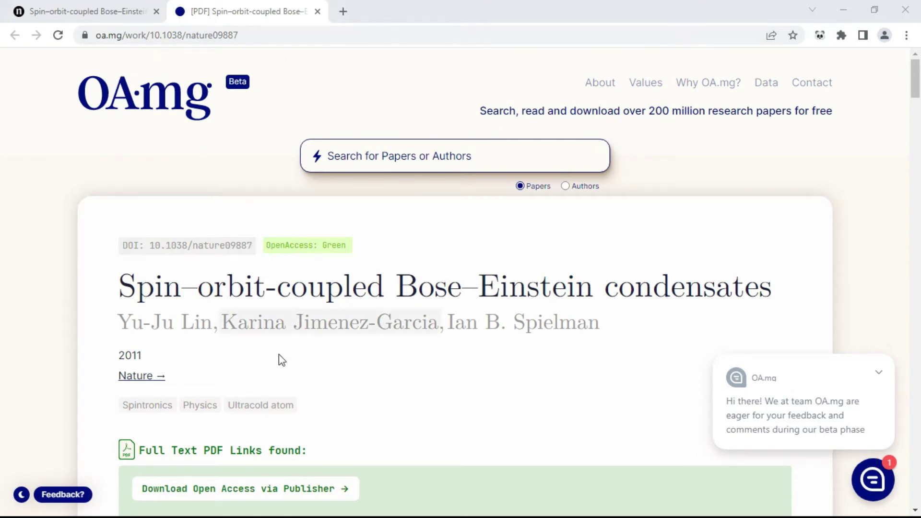
Choose Settings from the PaperPanda toolbar popup
left_click(821, 38)
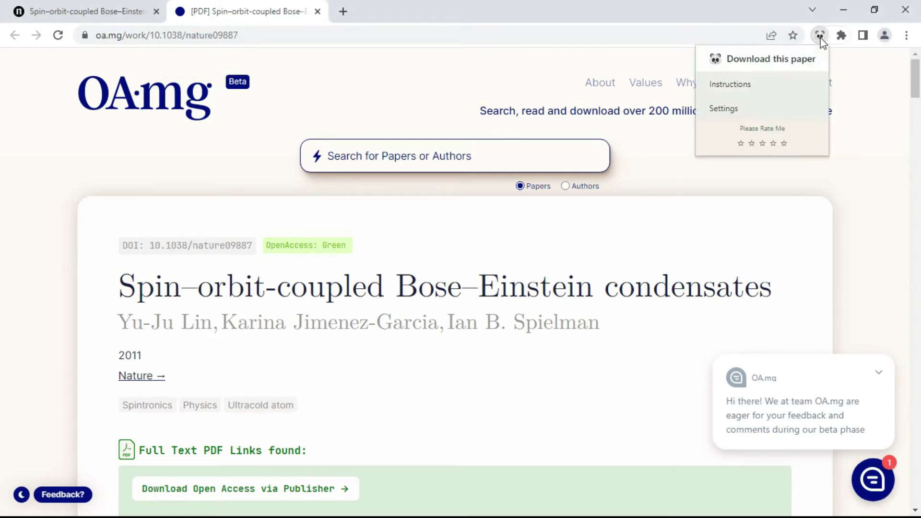
left_click(739, 109)
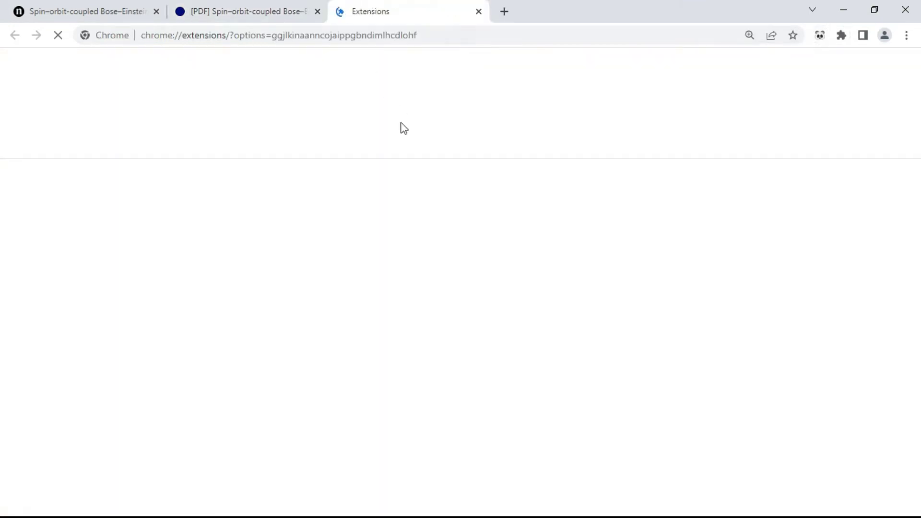